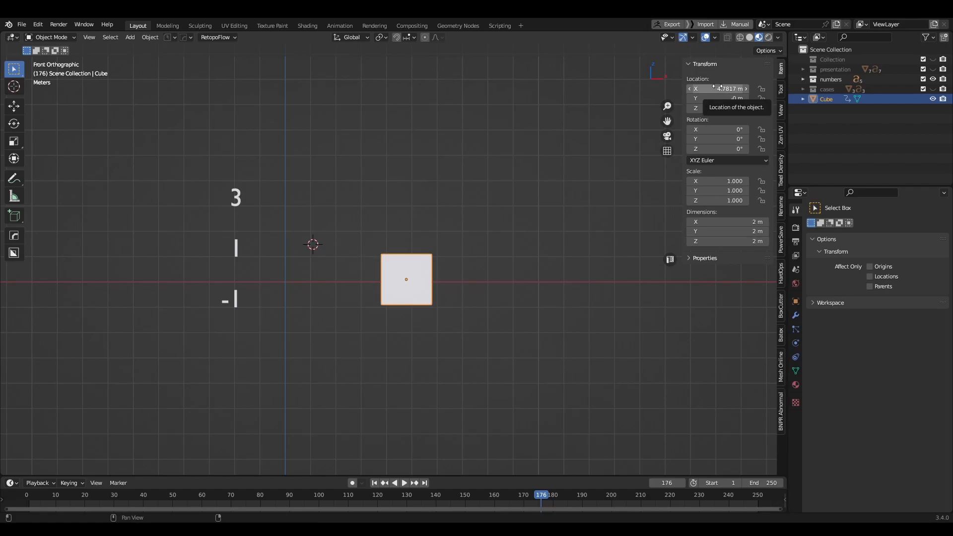
Add a driver to the cube's X location and remove the driver's default input variable.
right_click(716, 88)
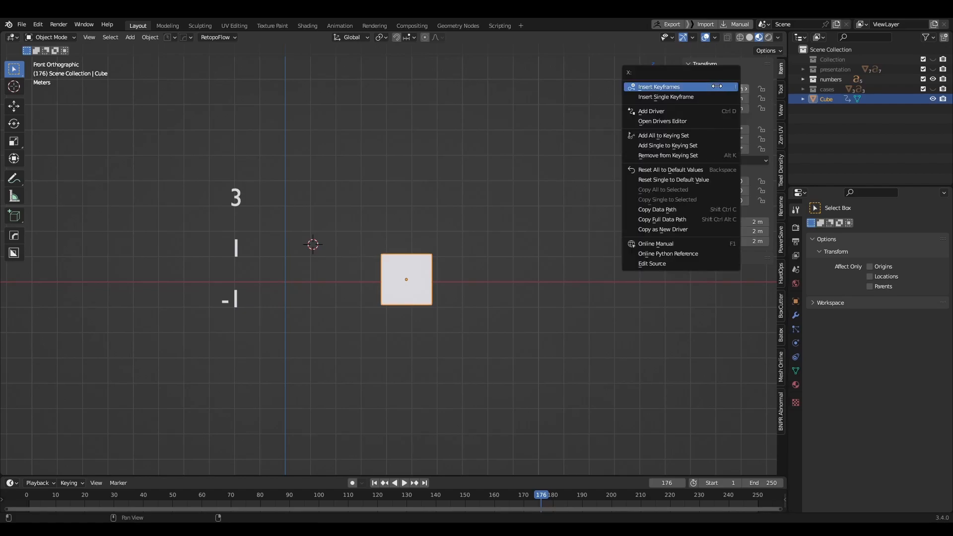
click(683, 112)
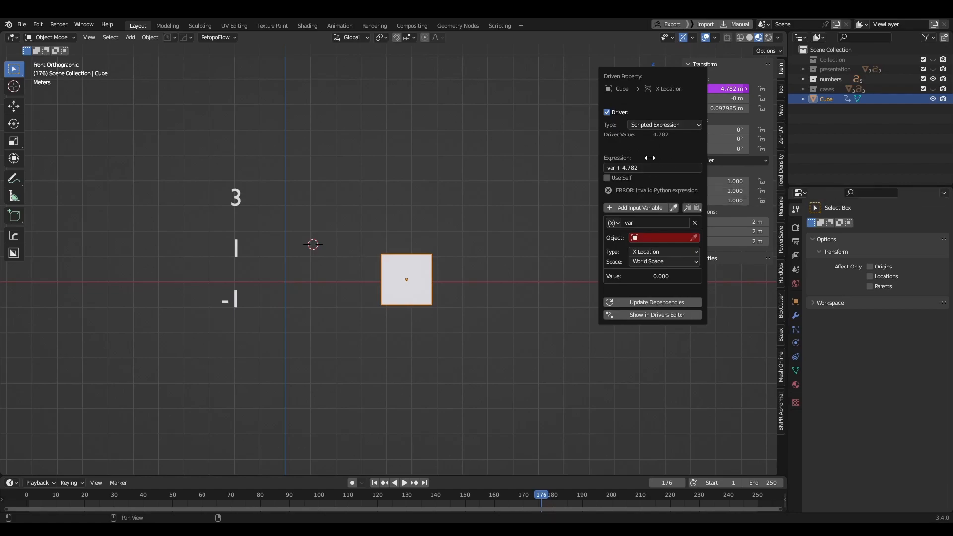
click(696, 223)
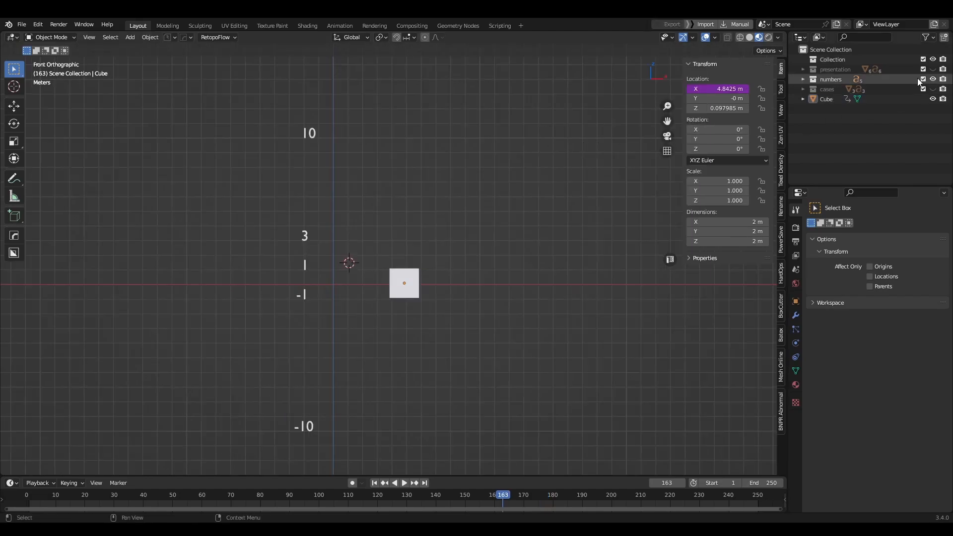
Show the presentation collection alongside the numbers and hide the cube.
click(933, 69)
click(933, 79)
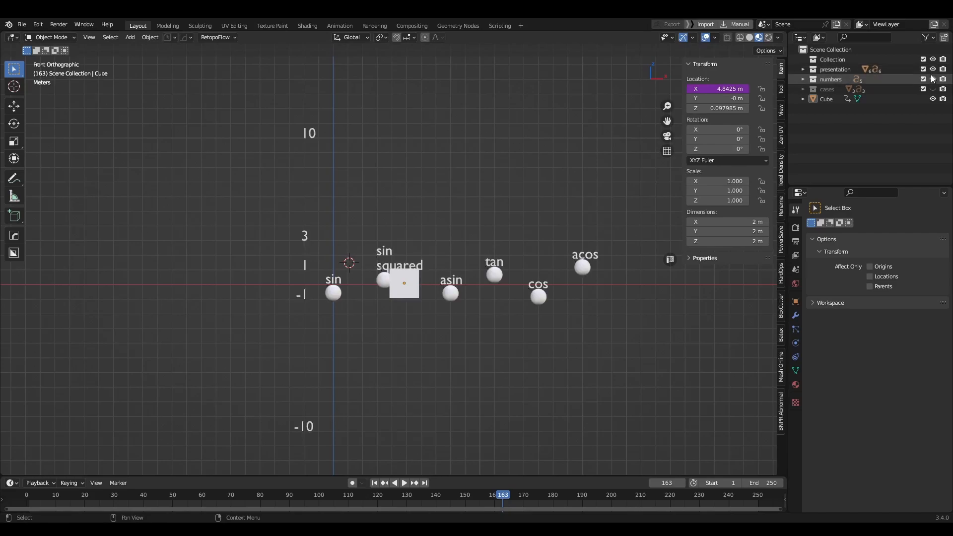
click(933, 98)
Play the animation and examine the motion of the sin, sin squared, asin, tan, cos and acos spheres.
scroll(548, 197, up, 1)
shift+middle_drag(548, 197, 546, 175)
scroll(457, 147, down, 2)
scroll(528, 172, up, 2)
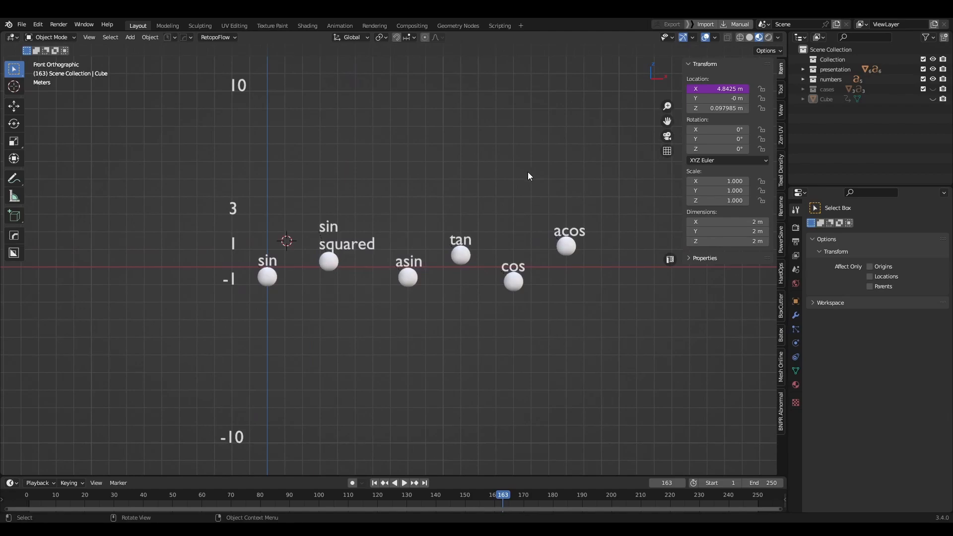
shift+middle_drag(528, 172, 523, 153)
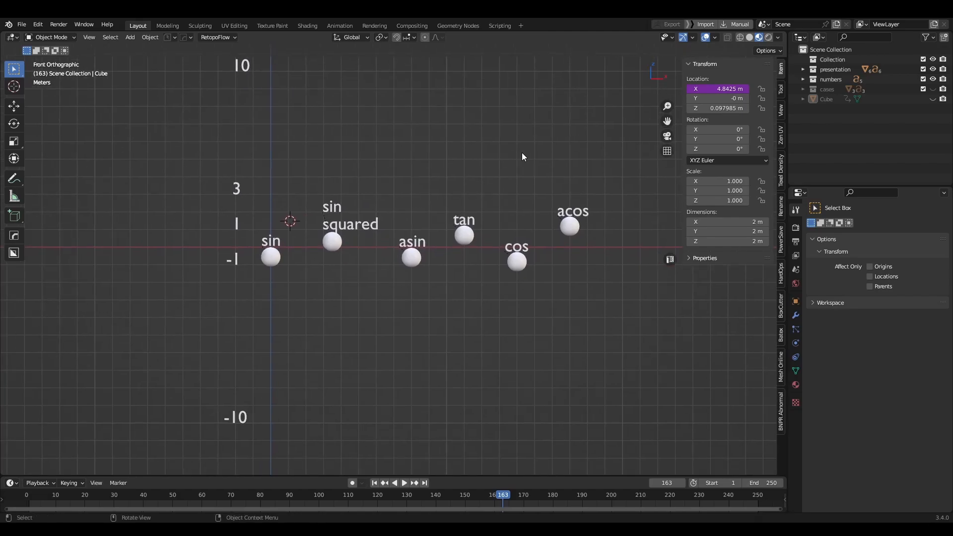
shift+middle_drag(502, 156, 490, 172)
key(space)
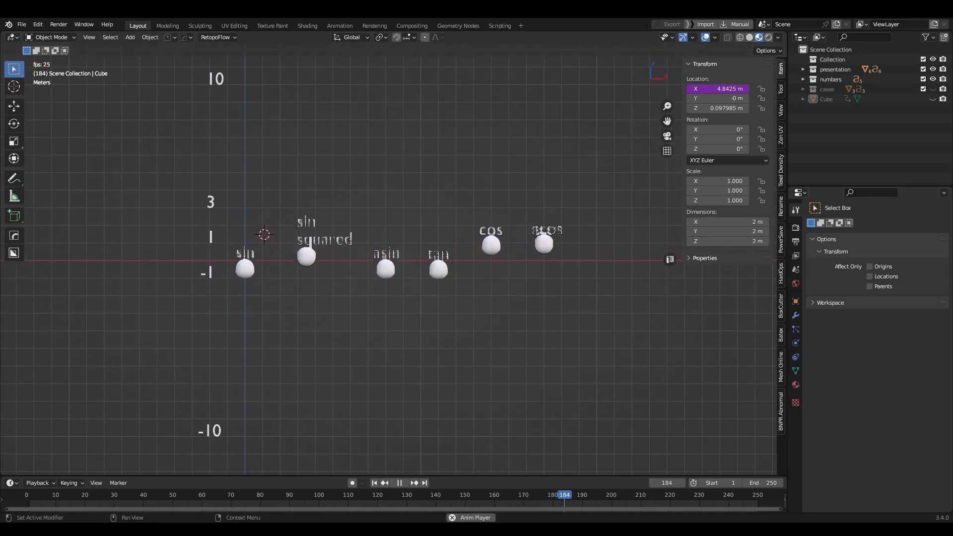
scroll(206, 215, up, 4)
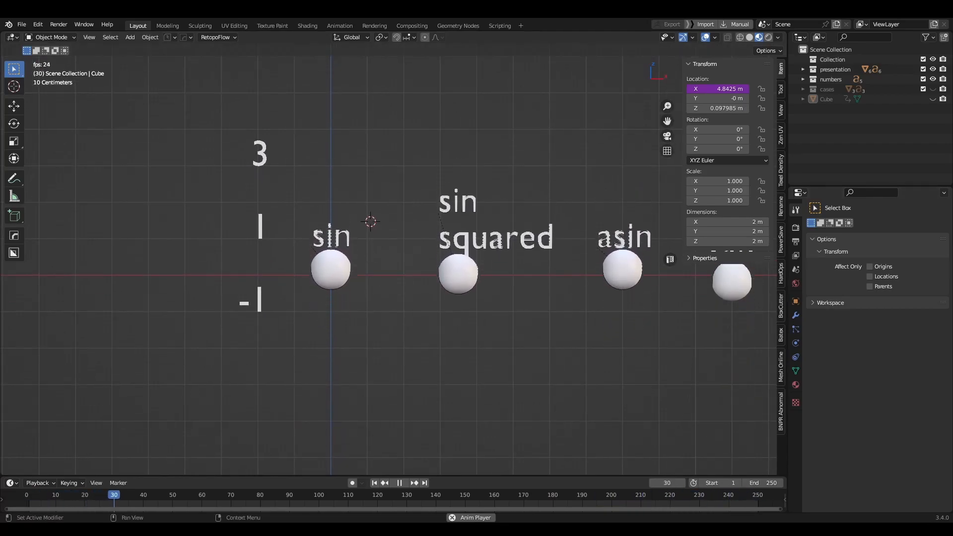
shift+middle_drag(555, 365, 417, 364)
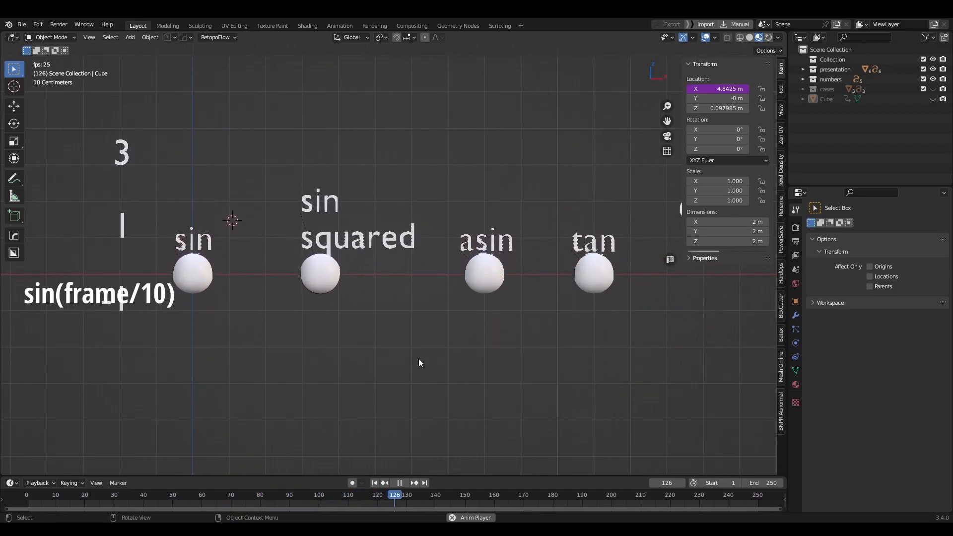
shift+middle_drag(566, 333, 499, 338)
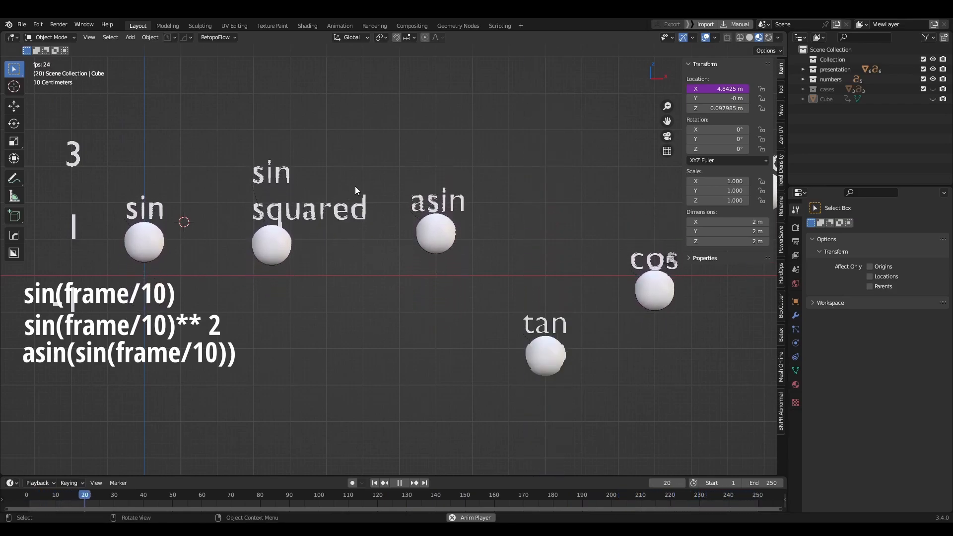
shift+middle_drag(173, 219, 355, 245)
shift+middle_drag(559, 301, 269, 274)
scroll(425, 267, down, 3)
scroll(425, 267, down, 2)
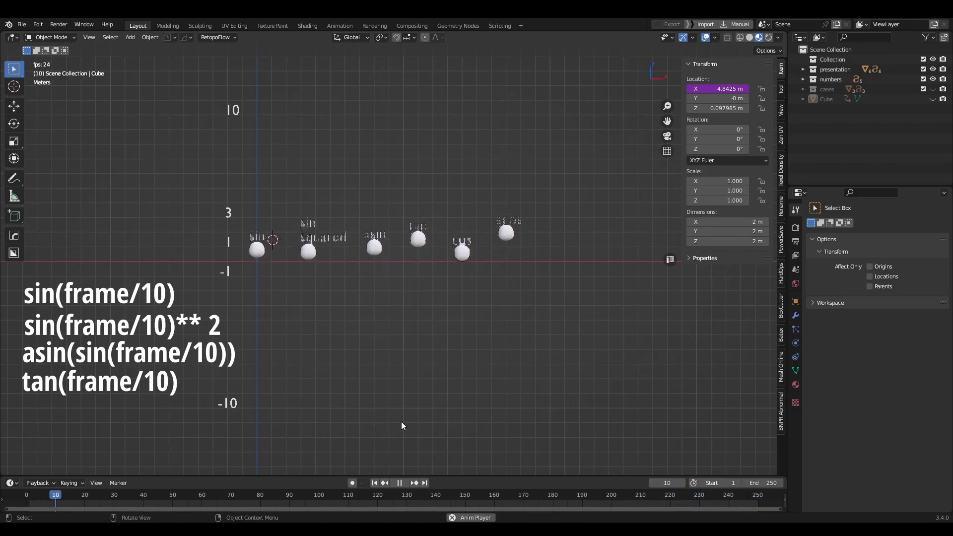
scroll(413, 308, up, 2)
scroll(417, 291, down, 2)
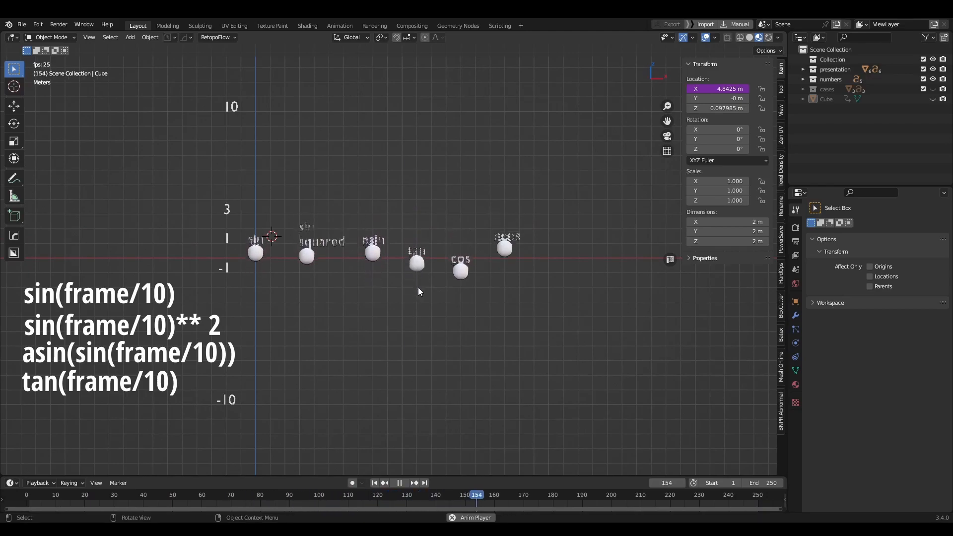
scroll(484, 241, up, 3)
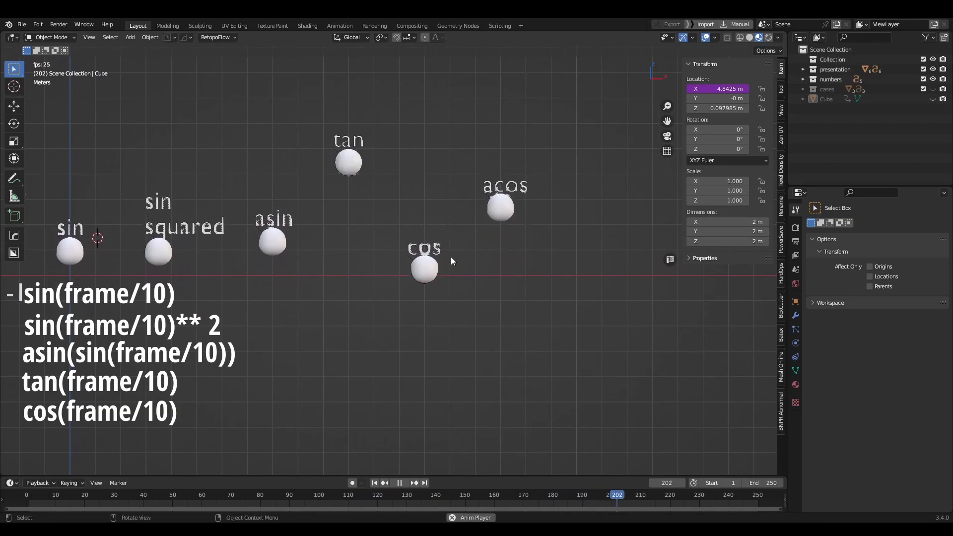
scroll(526, 278, up, 2)
scroll(505, 274, down, 5)
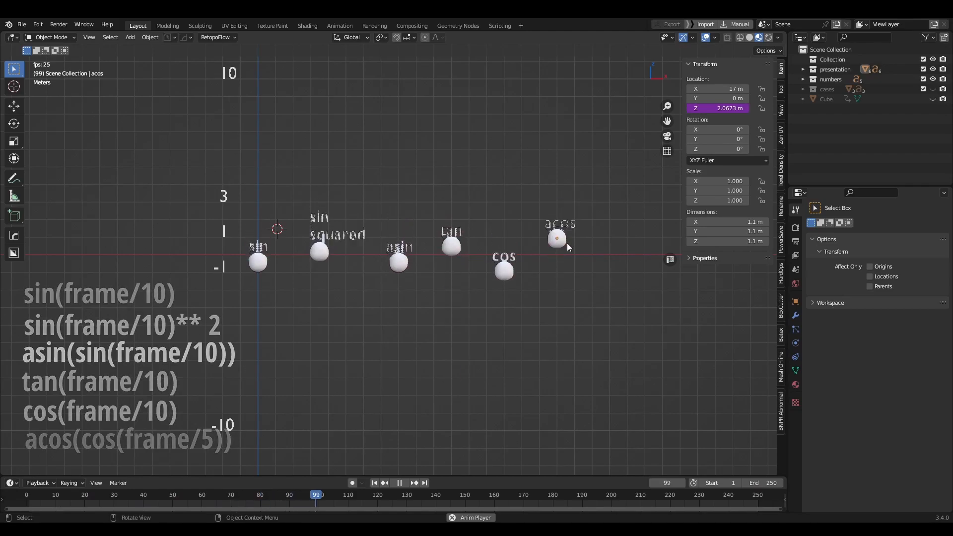
Show the cases collection and hide the presentation collection.
click(933, 89)
click(932, 69)
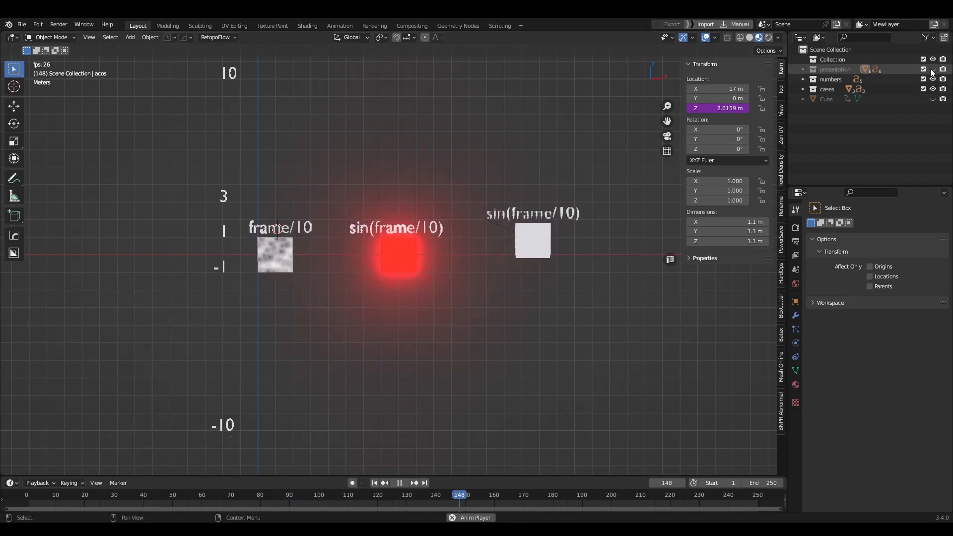
scroll(361, 212, up, 4)
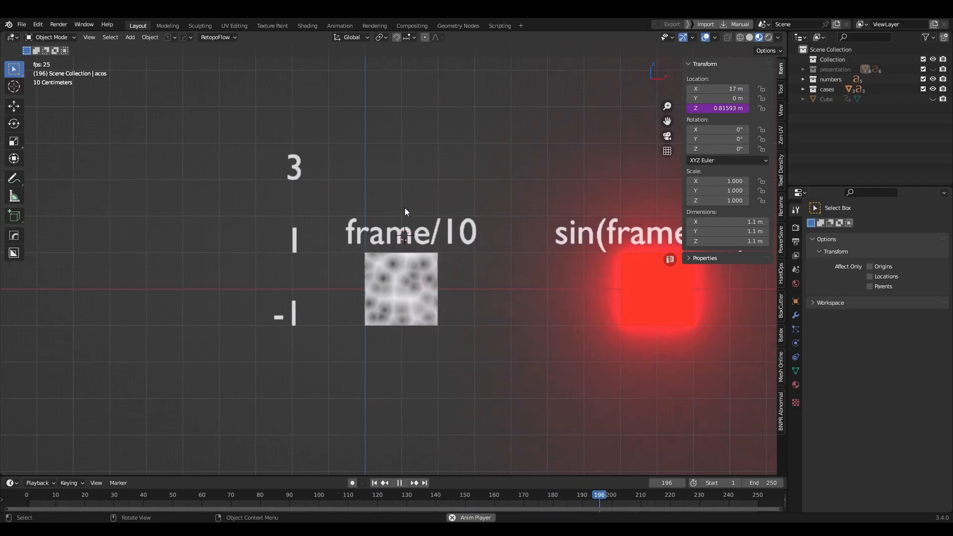
Select the textured frame/10 plane and view its Mapping node in the Shading workspace.
drag(326, 177, 494, 376)
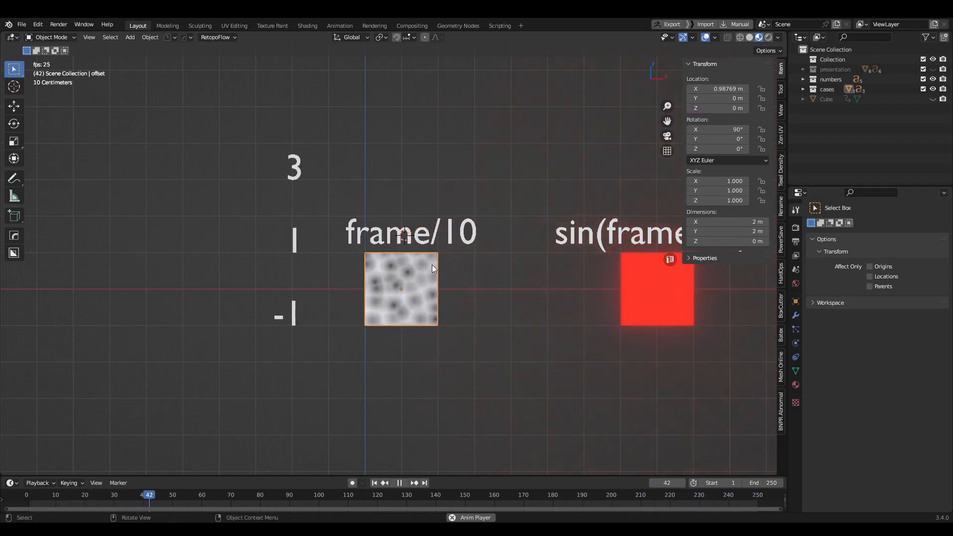
shift+middle_drag(476, 214, 430, 192)
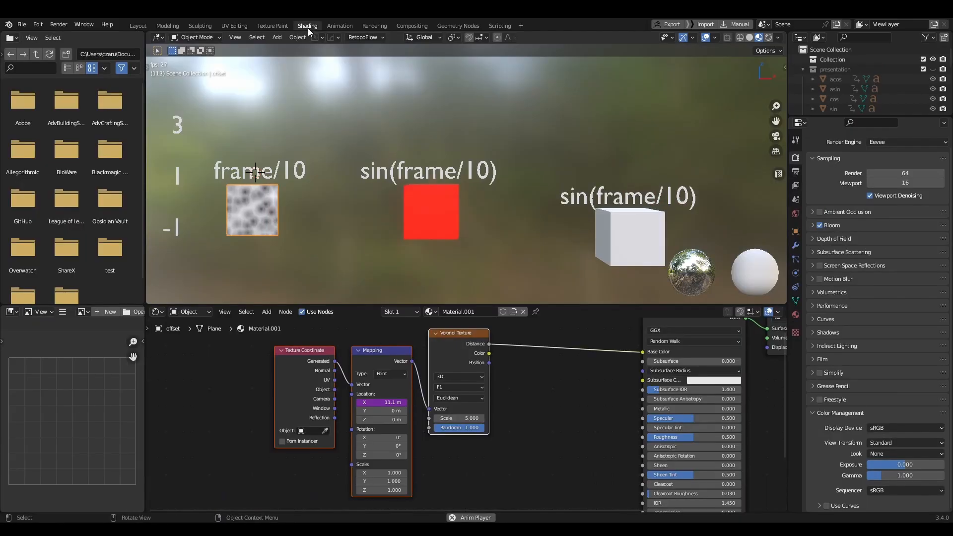
click(307, 26)
middle_drag(538, 401, 576, 414)
scroll(424, 403, up, 3)
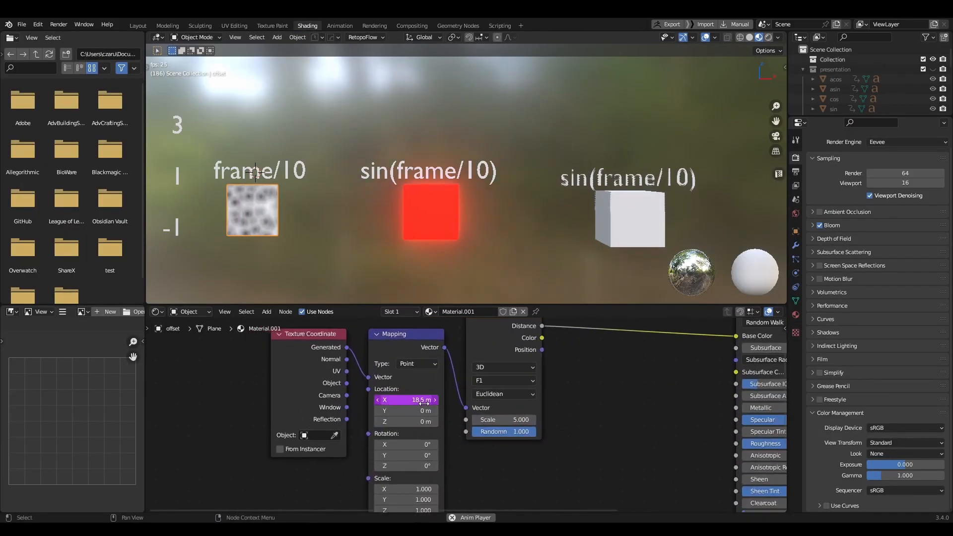
scroll(405, 398, up, 1)
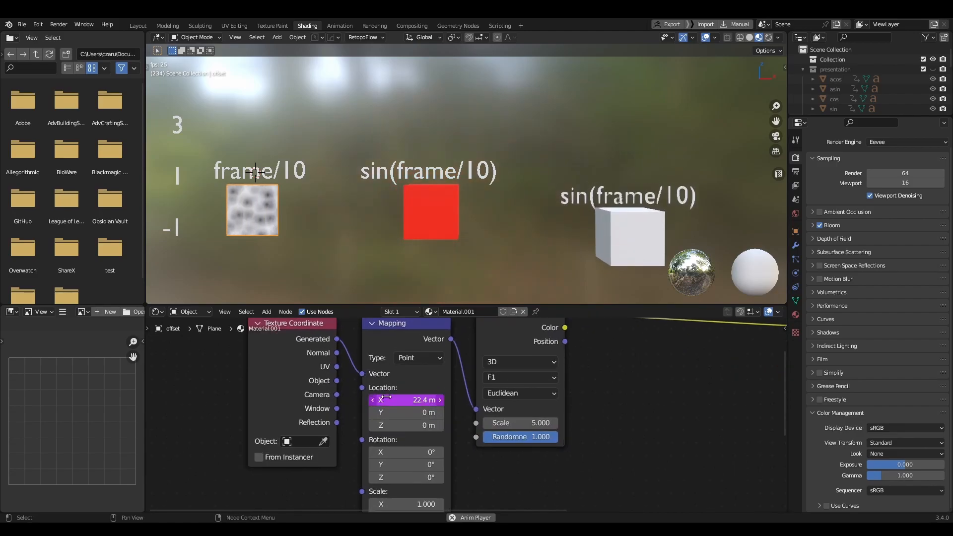
Examine the driver options of the Mapping node's X location and compare the node setup with the animated plane.
right_click(387, 398)
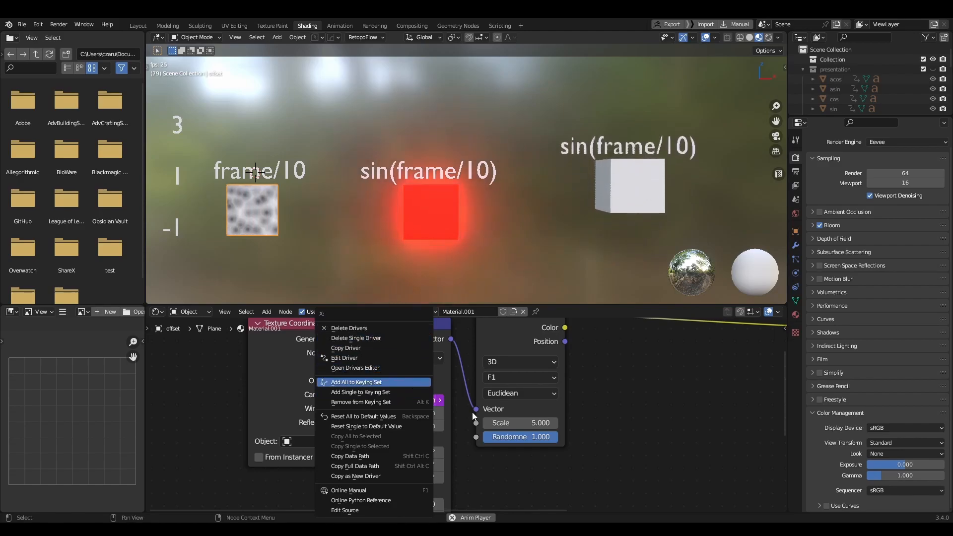
scroll(670, 419, down, 2)
middle_drag(680, 421, 621, 412)
shift+middle_drag(330, 244, 467, 234)
scroll(460, 207, up, 2)
scroll(528, 248, down, 3)
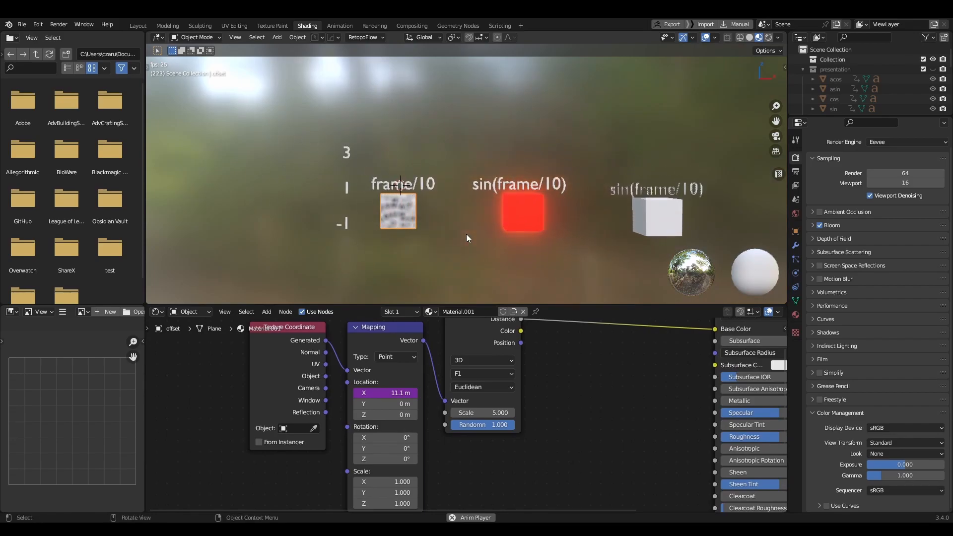
shift+middle_drag(466, 234, 398, 254)
scroll(399, 253, up, 1)
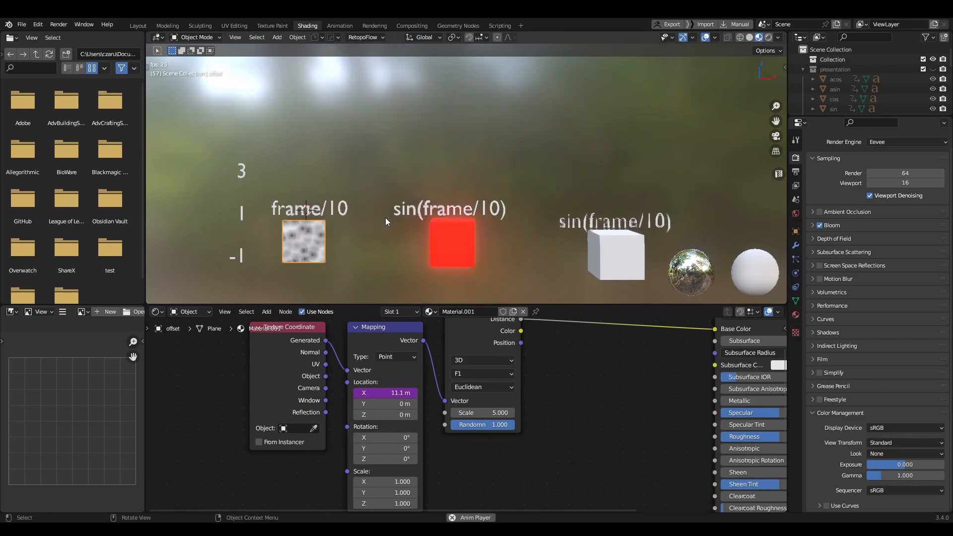
shift+middle_drag(377, 198, 367, 160)
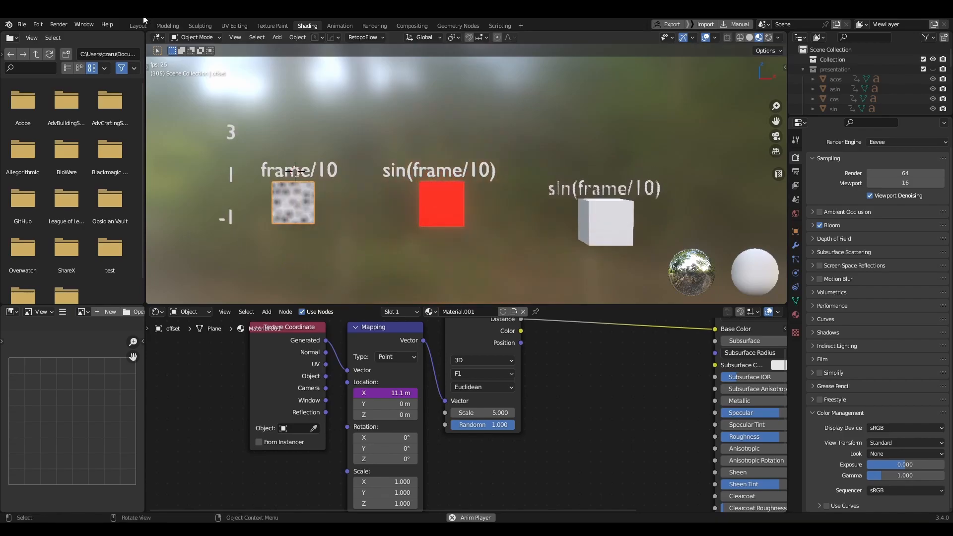
Select the red sin(frame/10) cube in the Layout workspace and show its material nodes in the Shading workspace.
click(138, 25)
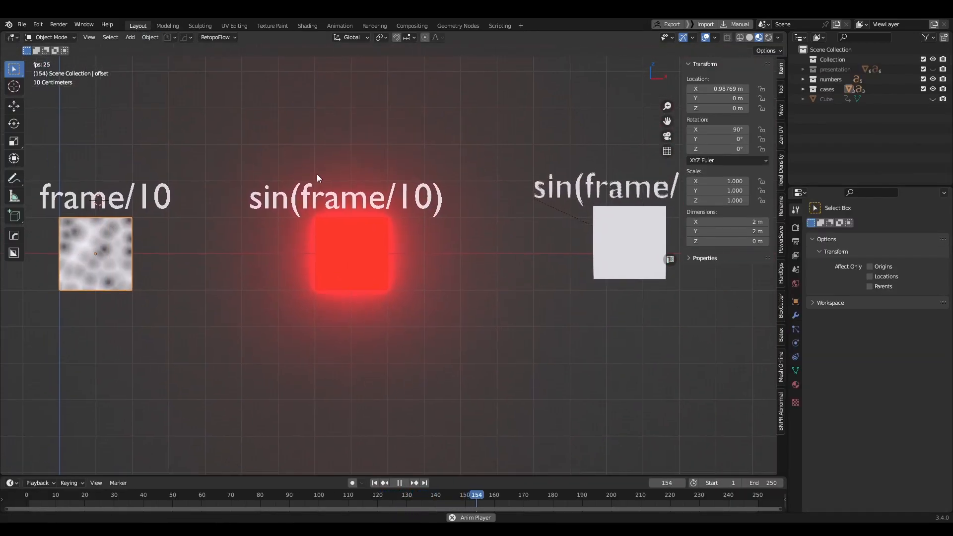
click(363, 267)
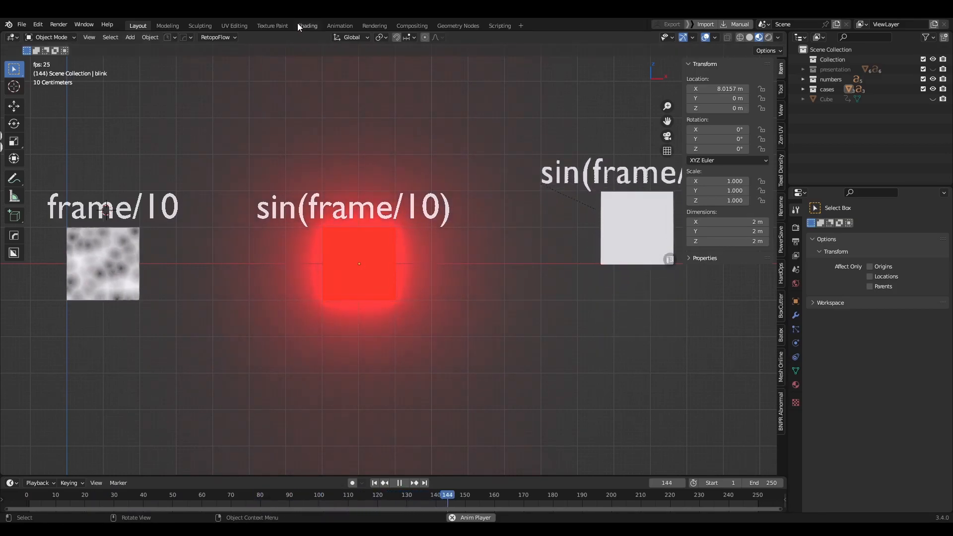
click(383, 269)
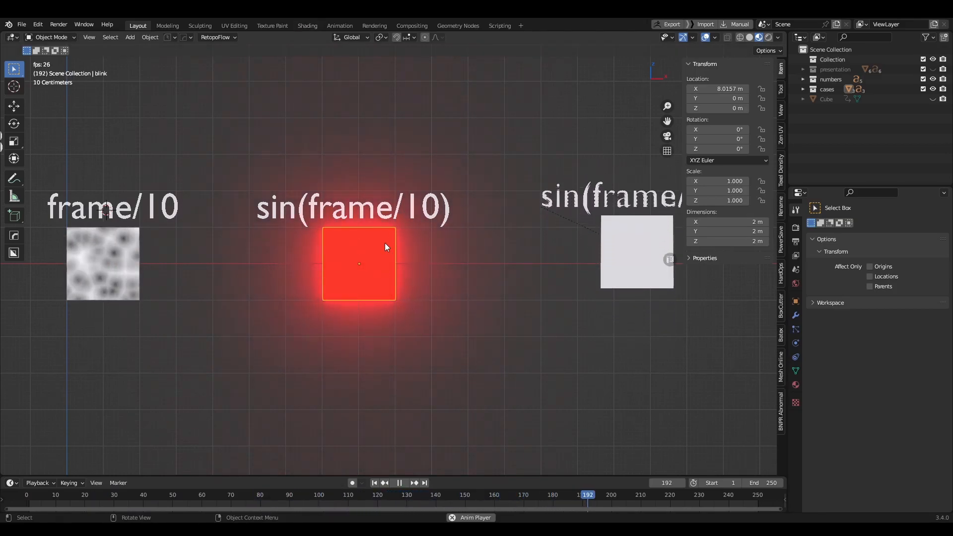
click(307, 25)
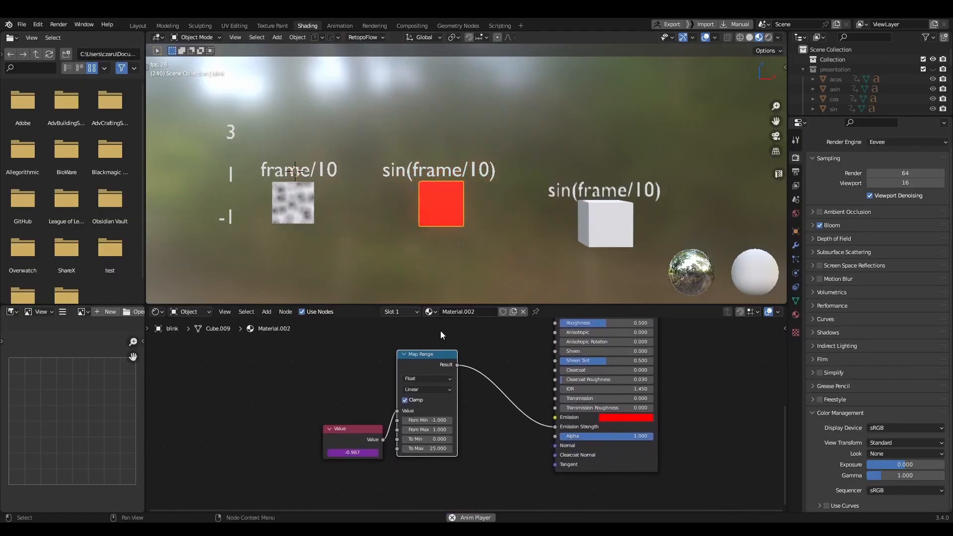
Move the driven Value node farther away from the Map Range node and deselect it.
scroll(437, 353, up, 1)
drag(357, 454, 330, 394)
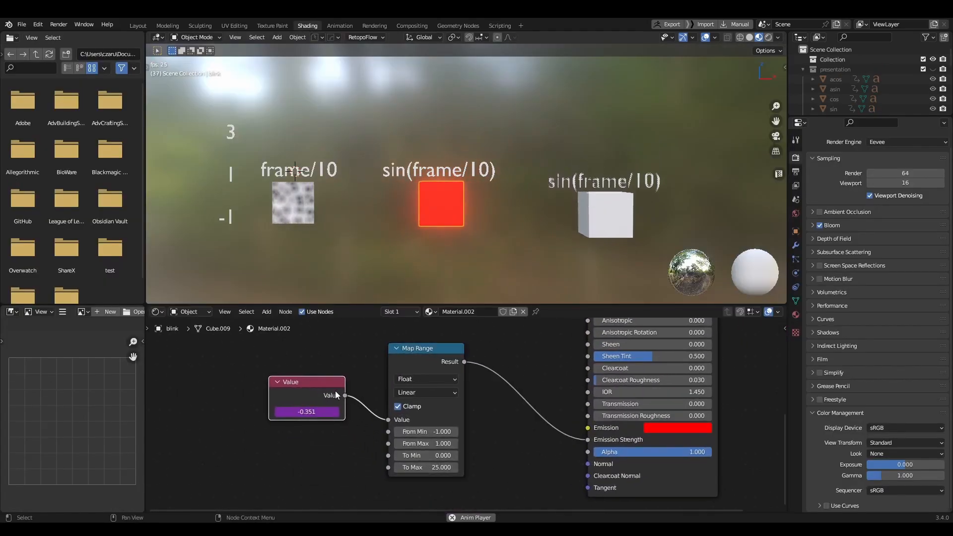
middle_drag(374, 391, 404, 377)
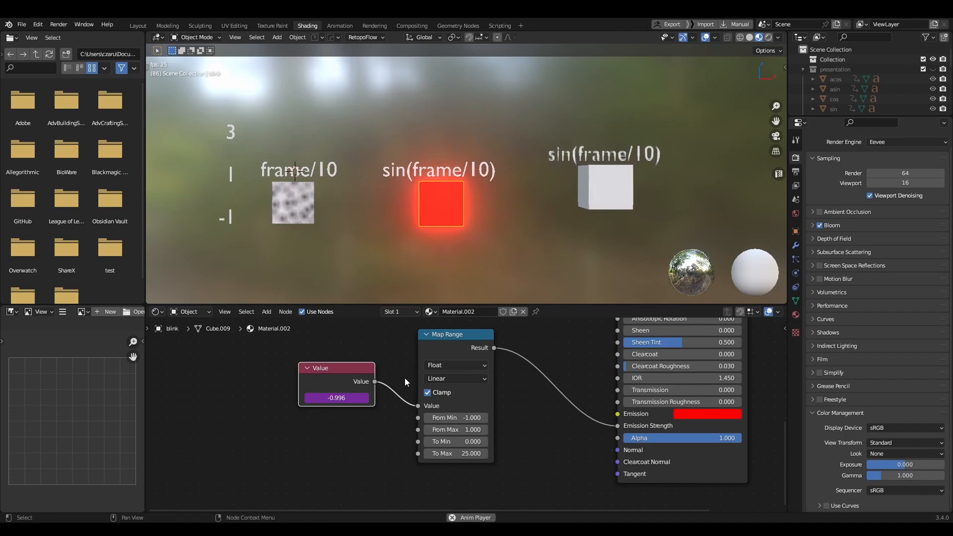
middle_drag(376, 351, 354, 361)
drag(318, 382, 270, 386)
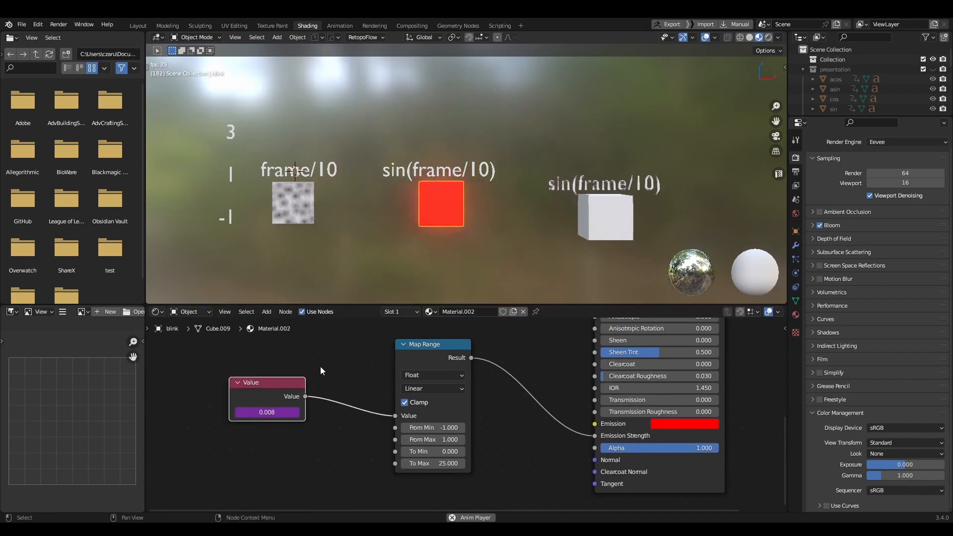
middle_drag(510, 414, 458, 392)
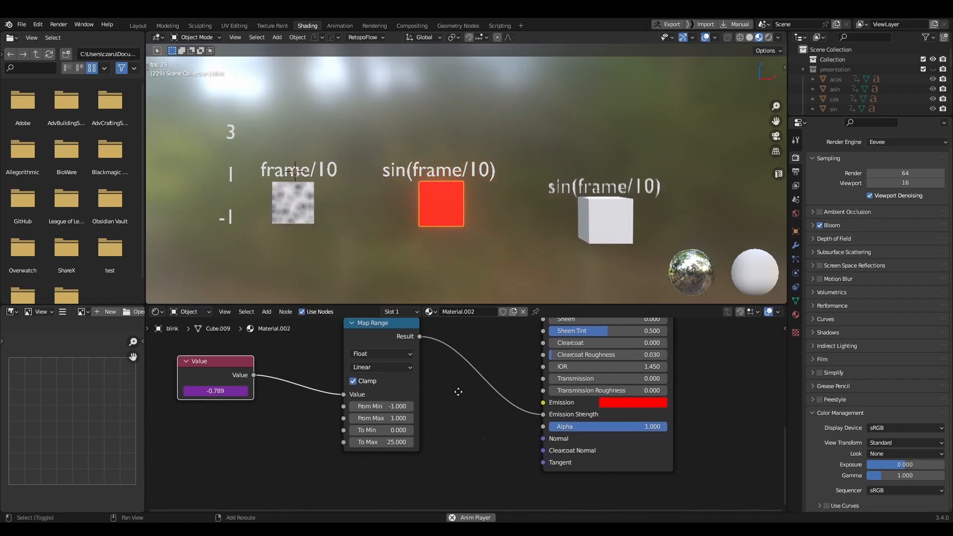
click(465, 427)
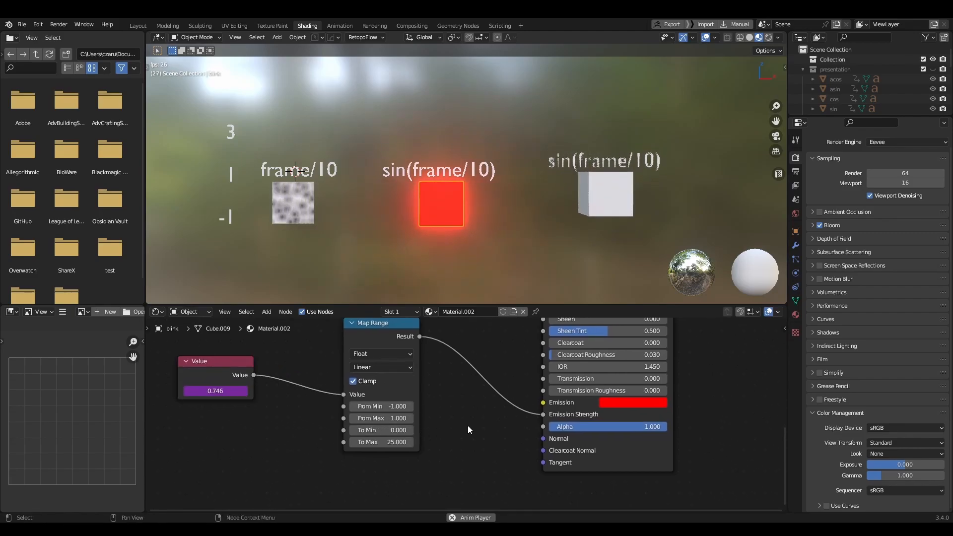
middle_drag(465, 427, 442, 430)
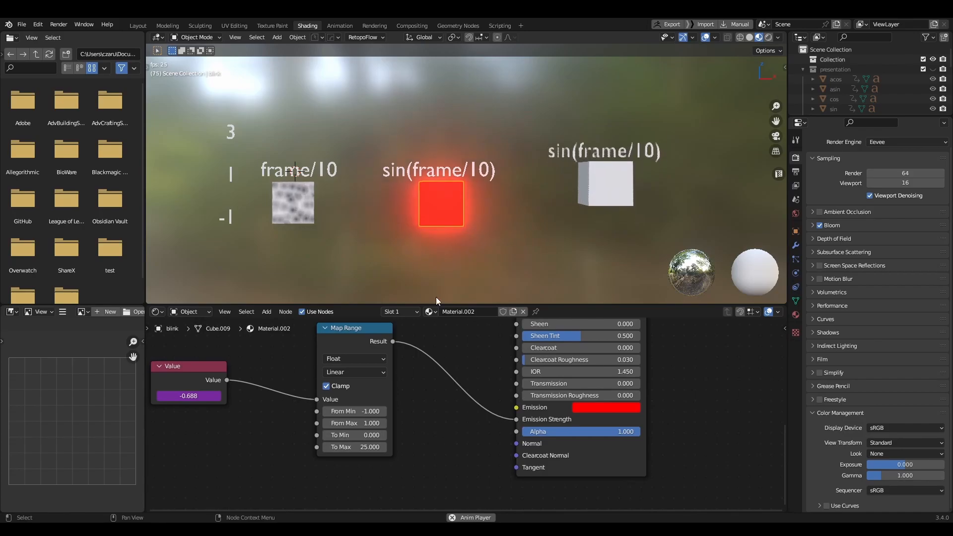
Return to the Layout workspace and view the three animated example objects together.
click(134, 25)
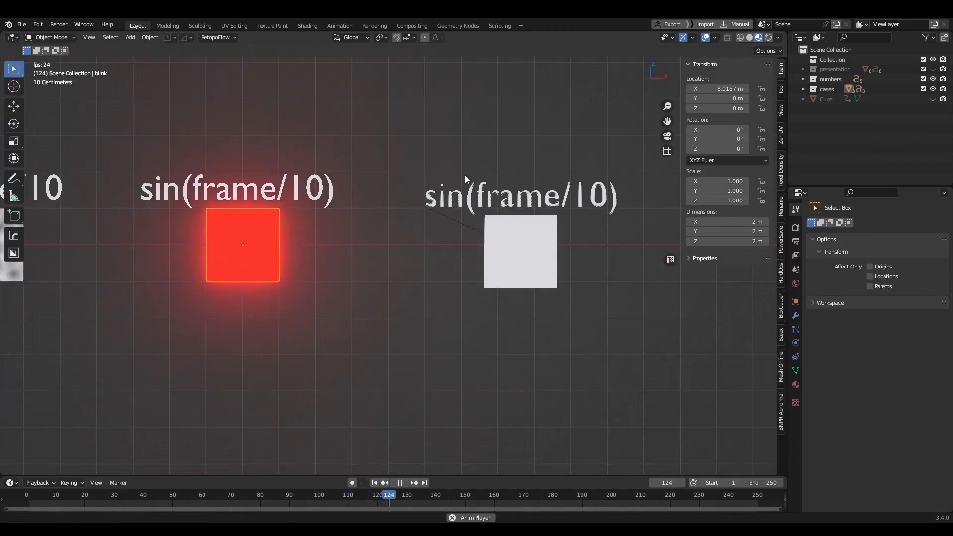
shift+middle_drag(489, 178, 353, 160)
drag(285, 100, 267, 121)
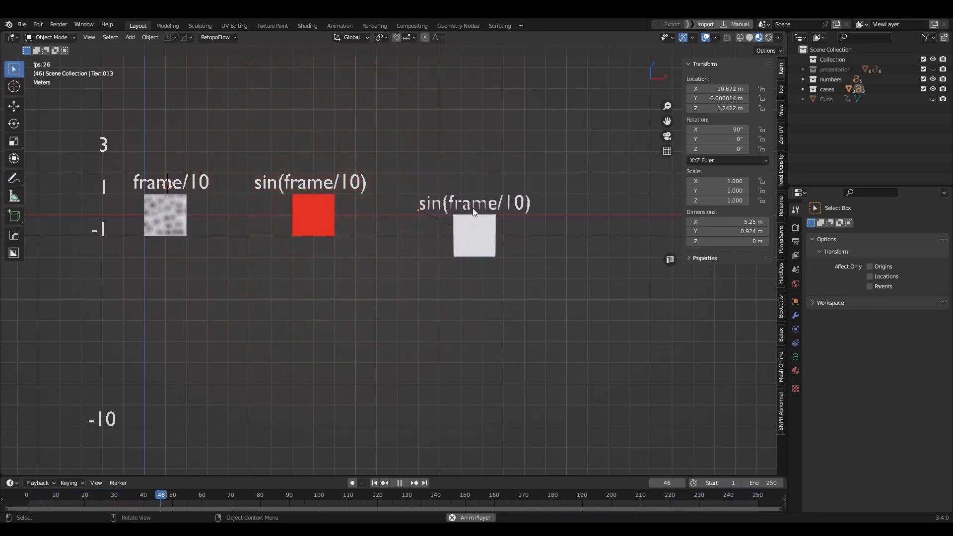
scroll(473, 204, down, 1)
shift+middle_drag(501, 162, 504, 185)
scroll(517, 199, down, 1)
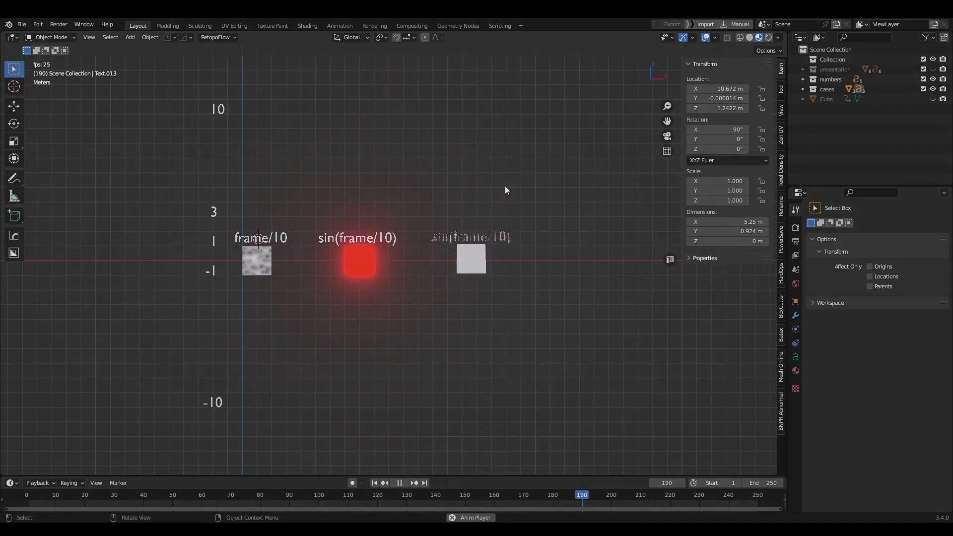